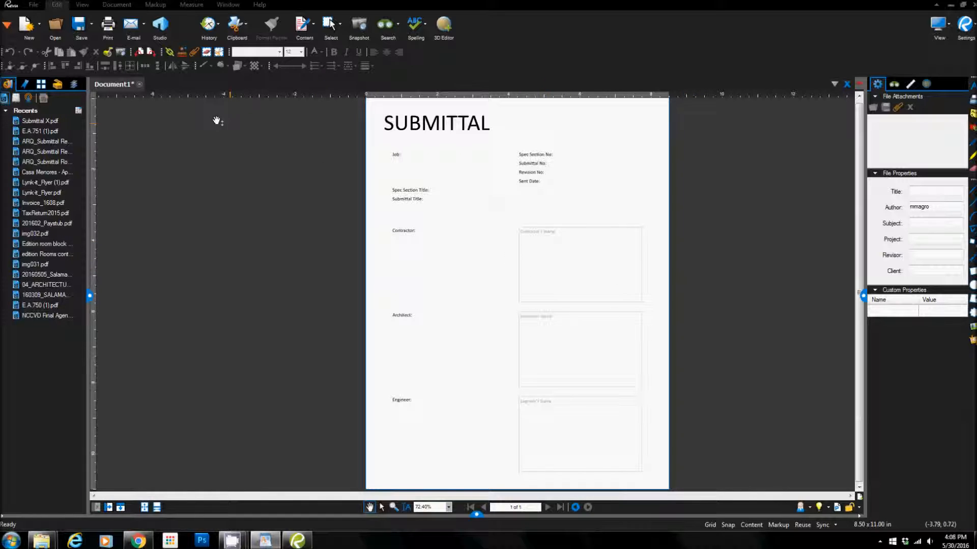
Step: Place the ARQ_Submittal Routing Stamp in the Architect's Stamp box of the submittal form and center it roughly within the box
click(186, 52)
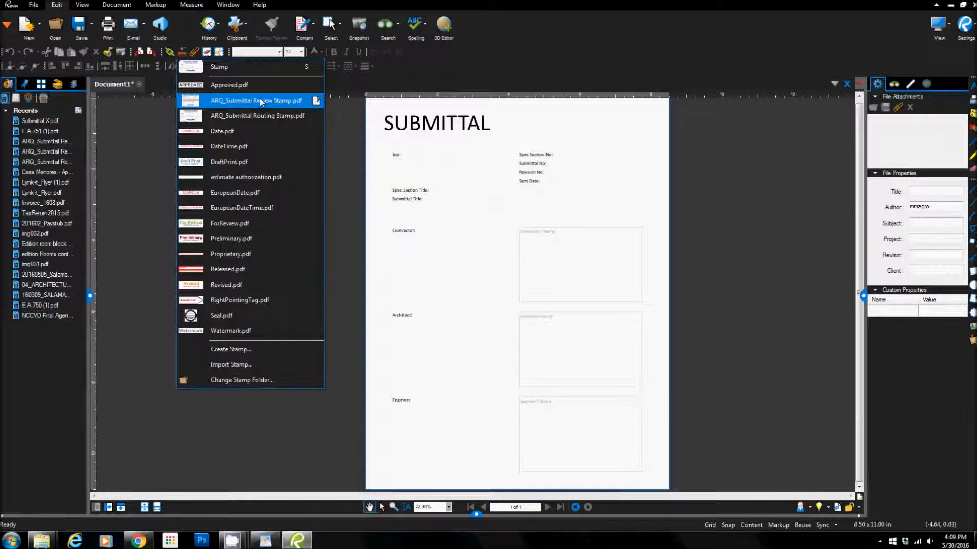
click(260, 115)
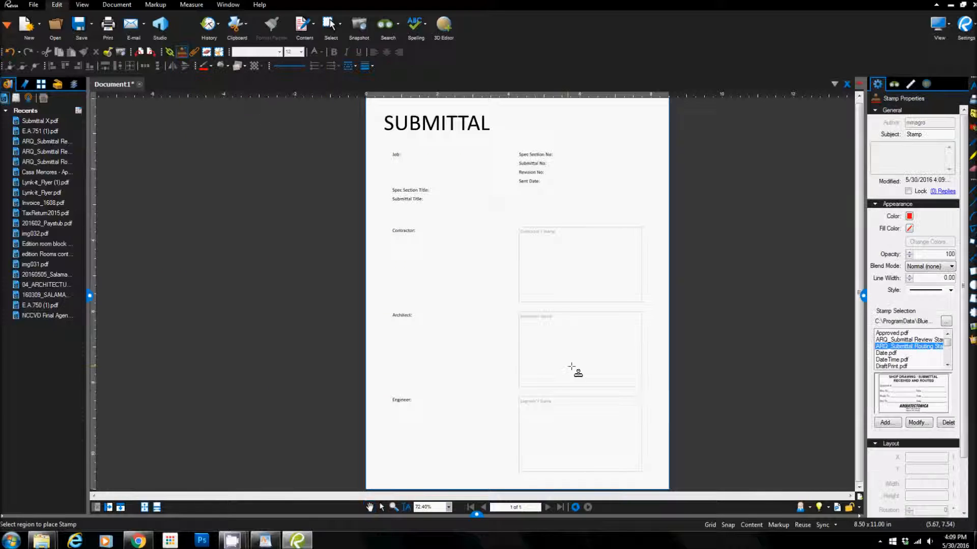
click(600, 350)
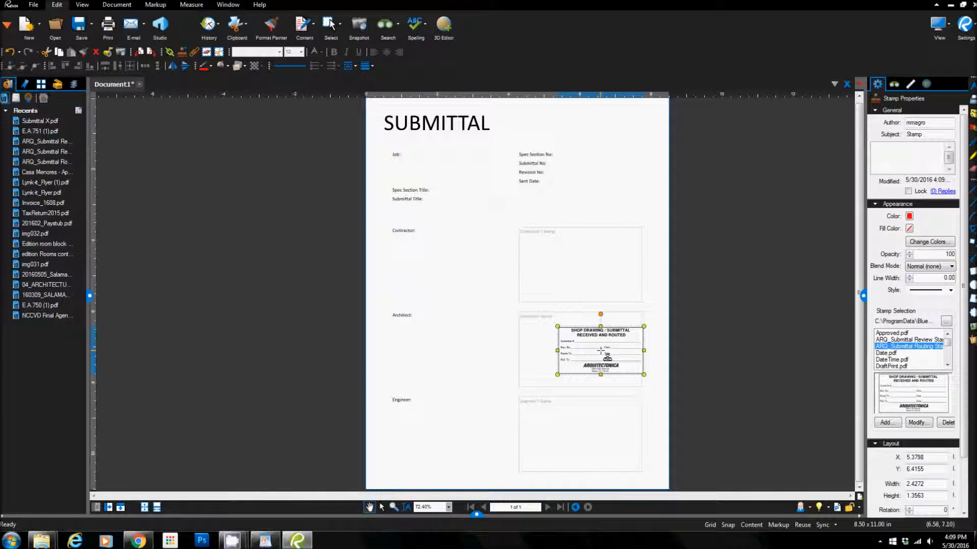
drag(598, 349, 587, 350)
click(676, 384)
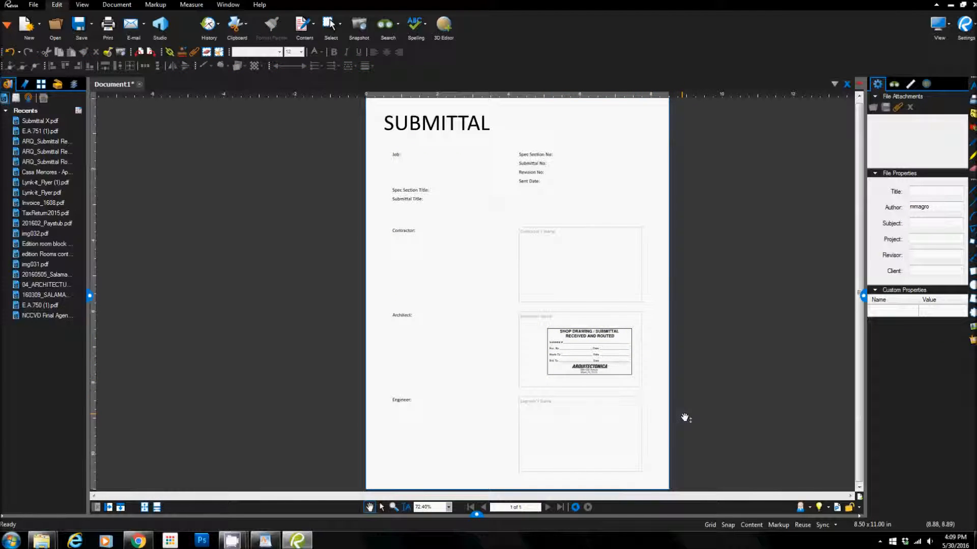
Step: Place the ARQ_Submittal Review Stamp in the Engineer's Stamp box
scroll(685, 423, up, 4)
drag(684, 426, 680, 370)
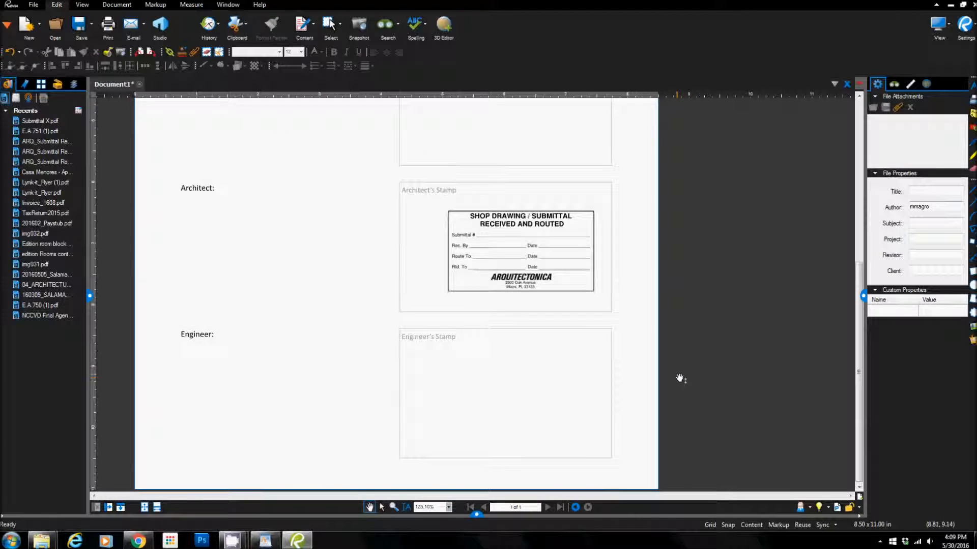
click(182, 53)
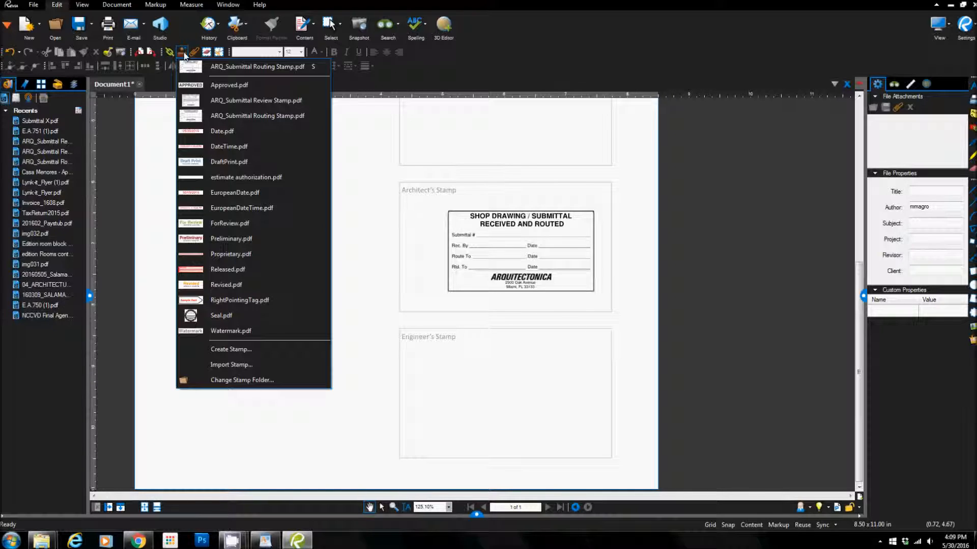
click(251, 101)
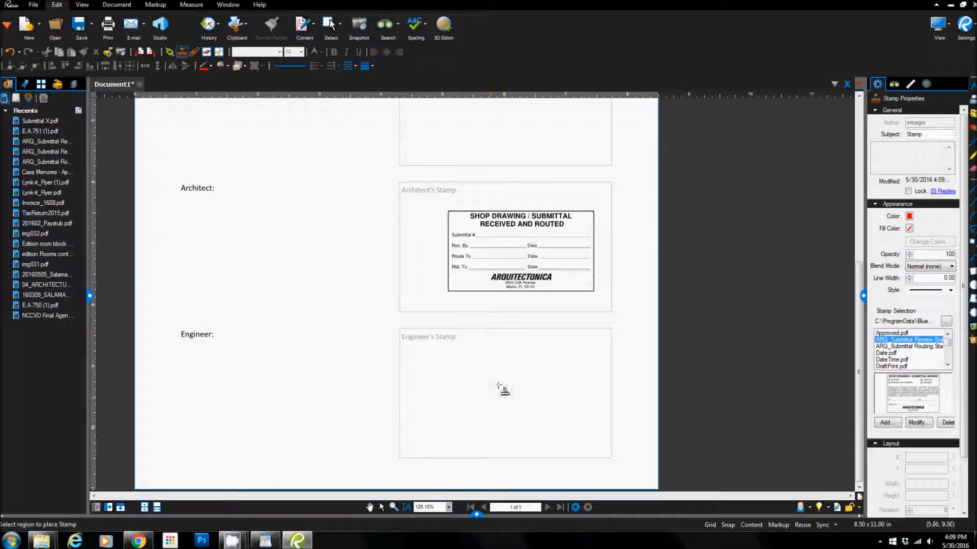
click(527, 399)
click(627, 401)
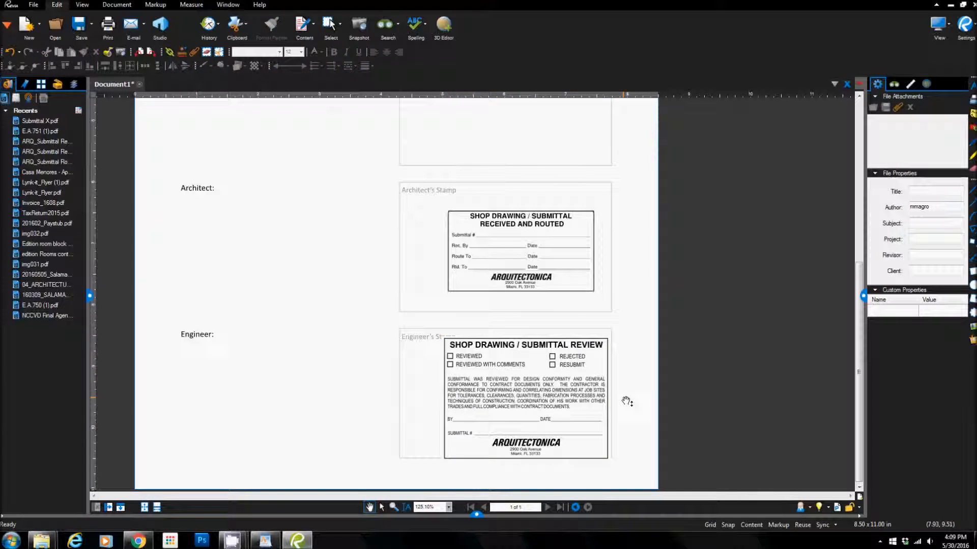
Step: Nudge the review stamp up in small increments so it fits inside the Engineer's Stamp box
click(583, 415)
key(Up)
key(Up)
key(Up)
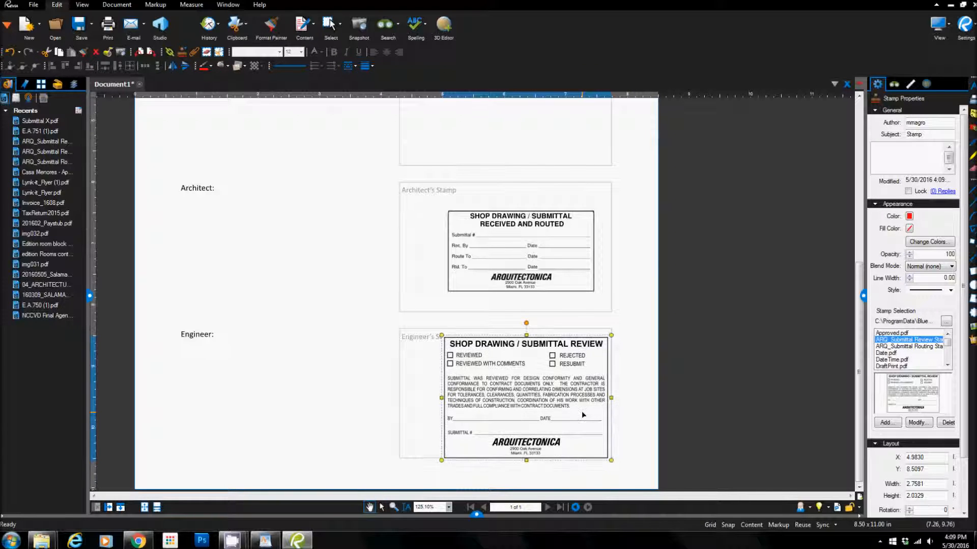
key(Right)
key(Right)
key(Right)
key(Right)
key(Left)
key(Up)
key(Left)
key(Up)
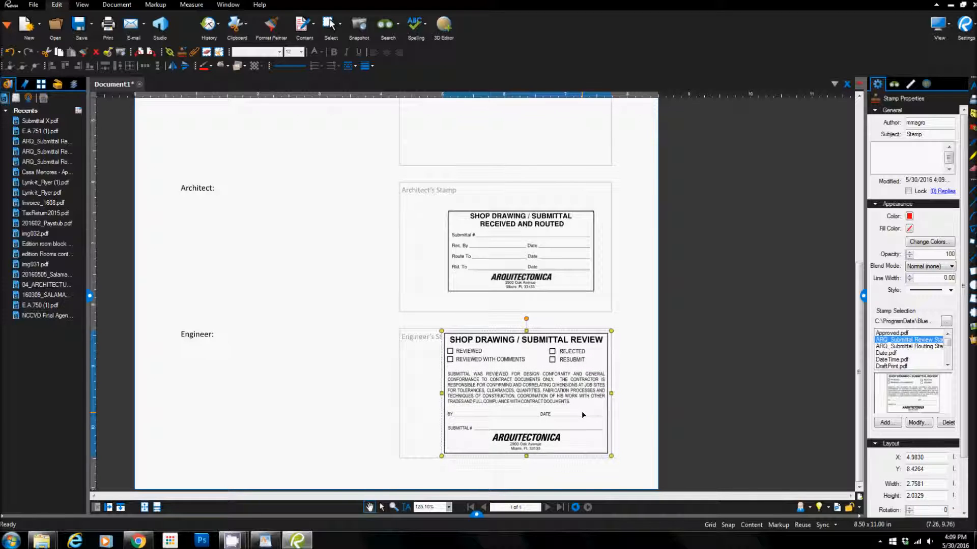
click(655, 401)
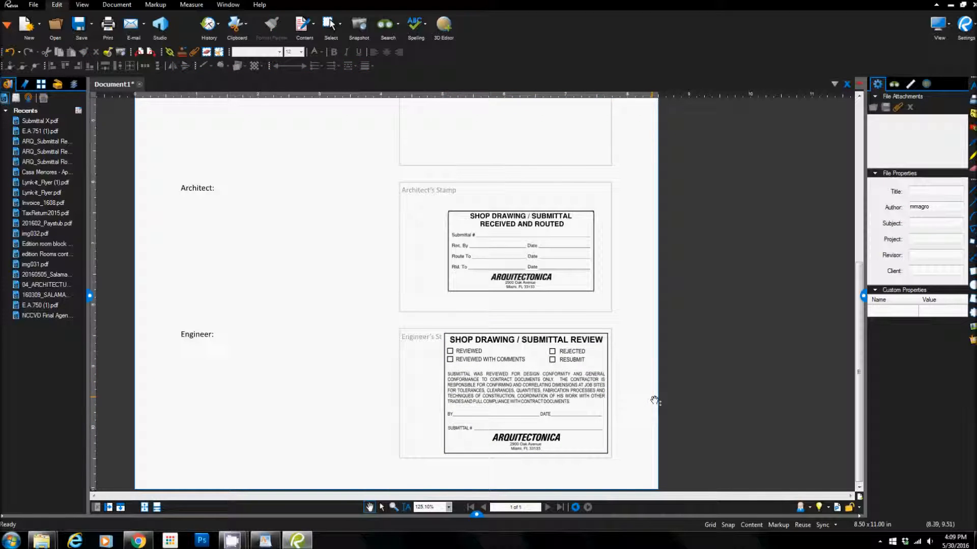
Step: Move the routing stamp and the review stamp slightly, and undo both moves
scroll(548, 266, up, 2)
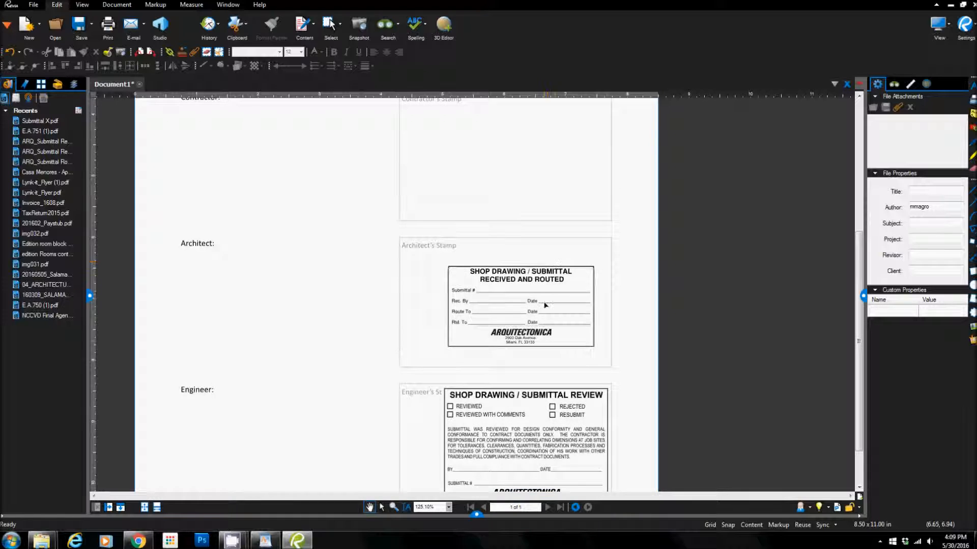
scroll(565, 283, down, 2)
mouse_move(561, 279)
mouse_down()
mouse_move(560, 268)
mouse_move(554, 276)
mouse_up()
drag(542, 389, 544, 379)
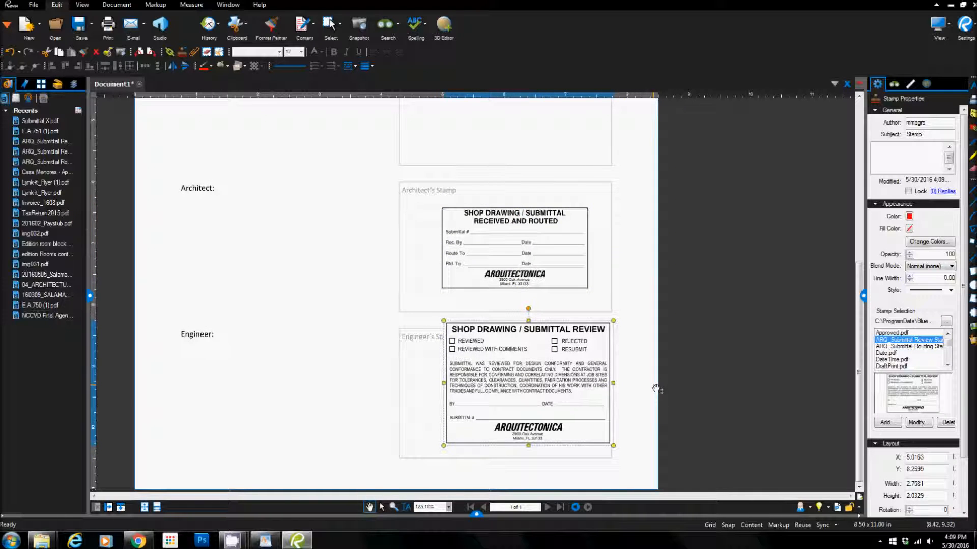
key(ctrl+z)
key(ctrl+z)
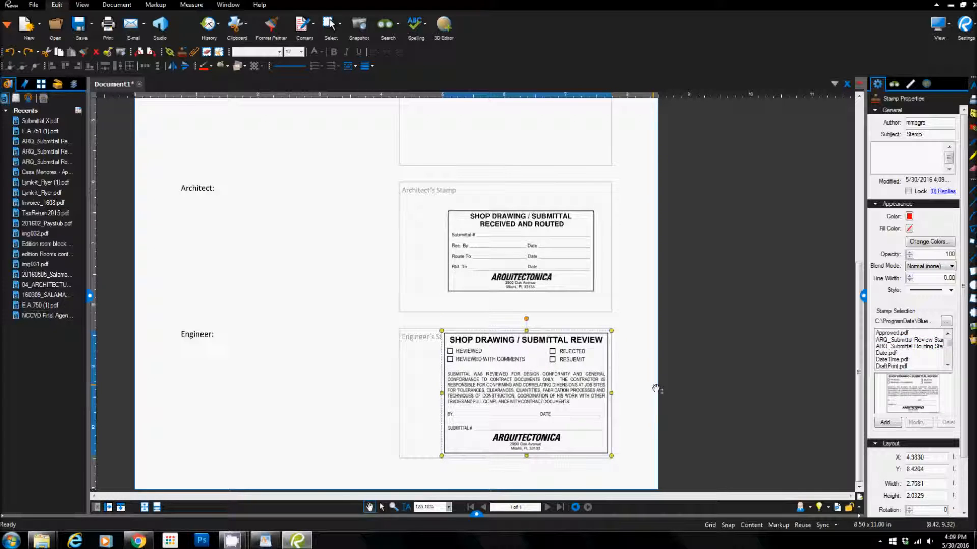
Step: Lock the routing stamp in the Architect's Stamp box and check that it cannot be moved
click(571, 267)
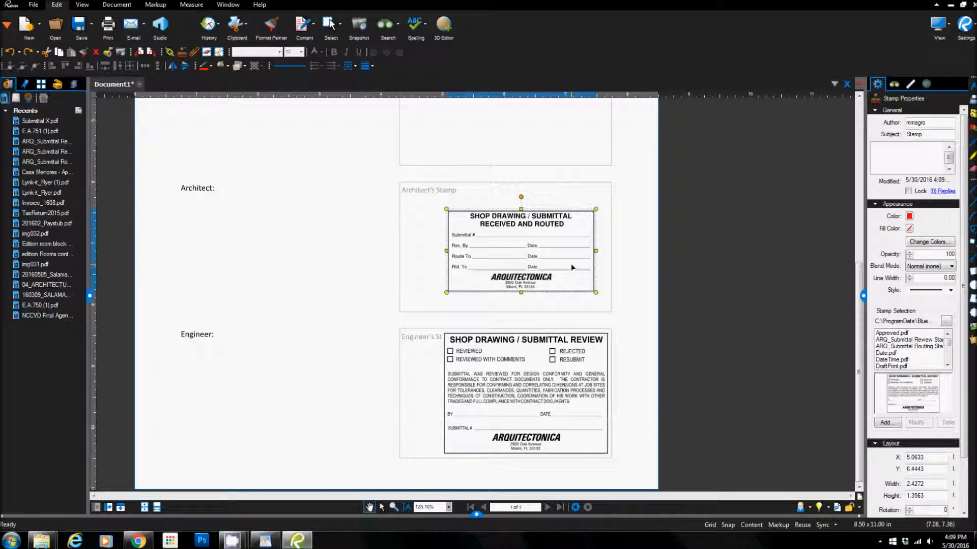
right_click(571, 264)
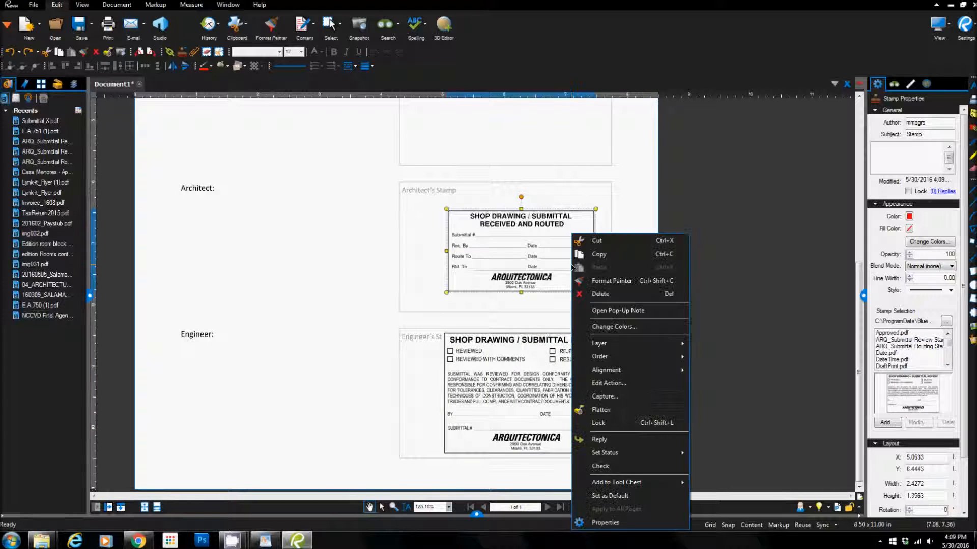
click(610, 423)
click(374, 292)
click(518, 280)
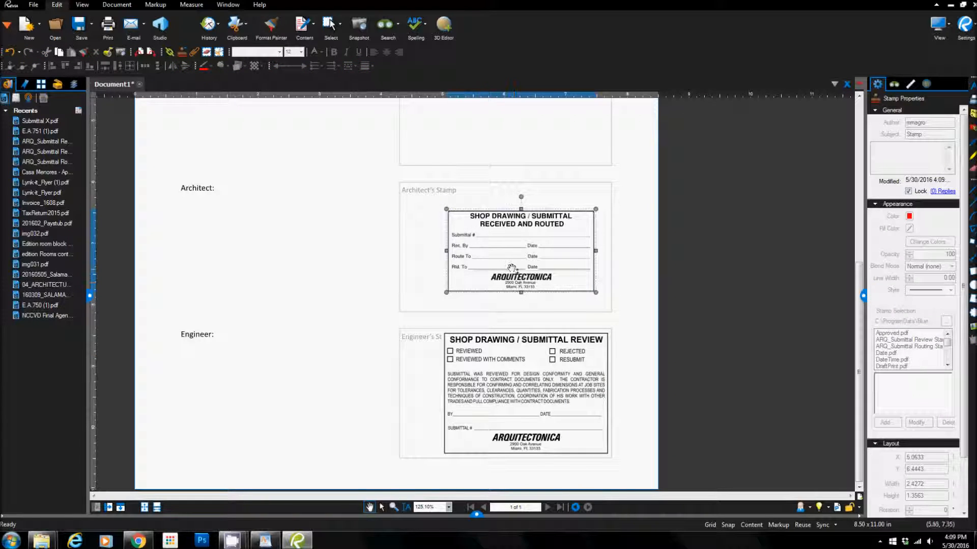
Step: Lock the review stamp in the Engineer's Stamp box and reselect it to check the lock
click(518, 376)
right_click(518, 376)
click(561, 422)
click(361, 375)
click(501, 397)
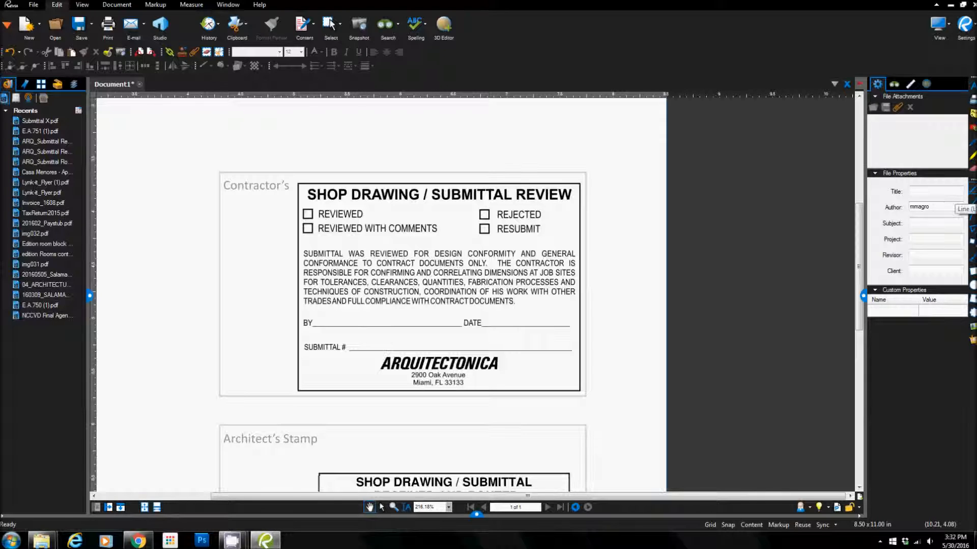
Step: Draw a red diagonal line across the RESUBMIT checkbox of the review stamp in the Contractor's Stamp box
key(l)
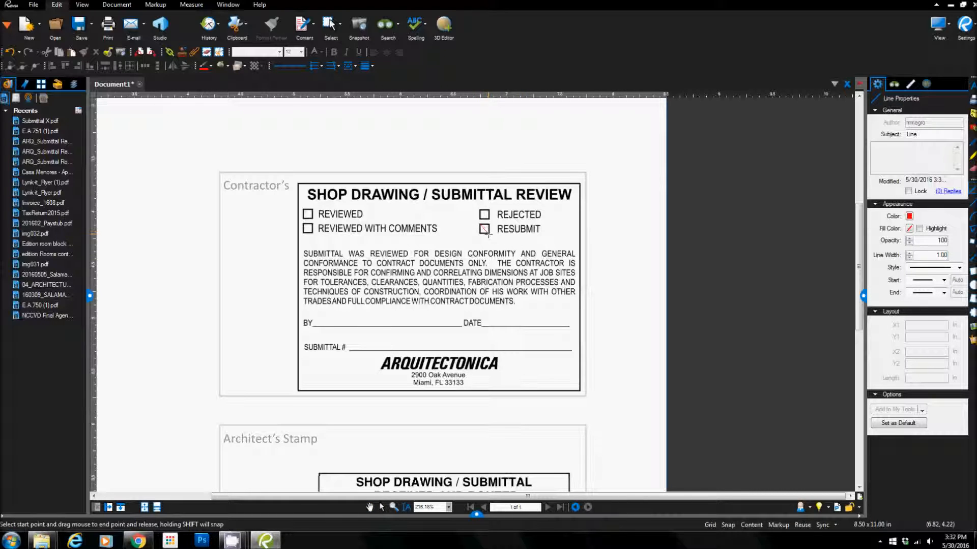
drag(489, 235, 489, 234)
click(527, 251)
Step: Adjust both ends of the red diagonal line to match the corners of the RESUBMIT checkbox
scroll(504, 236, up, 3)
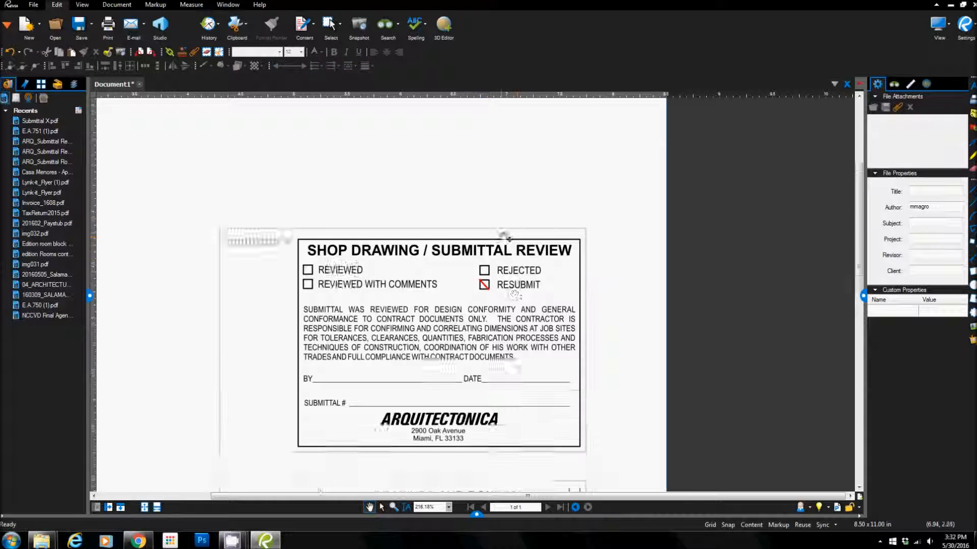
scroll(503, 255, down, 2)
scroll(486, 285, up, 6)
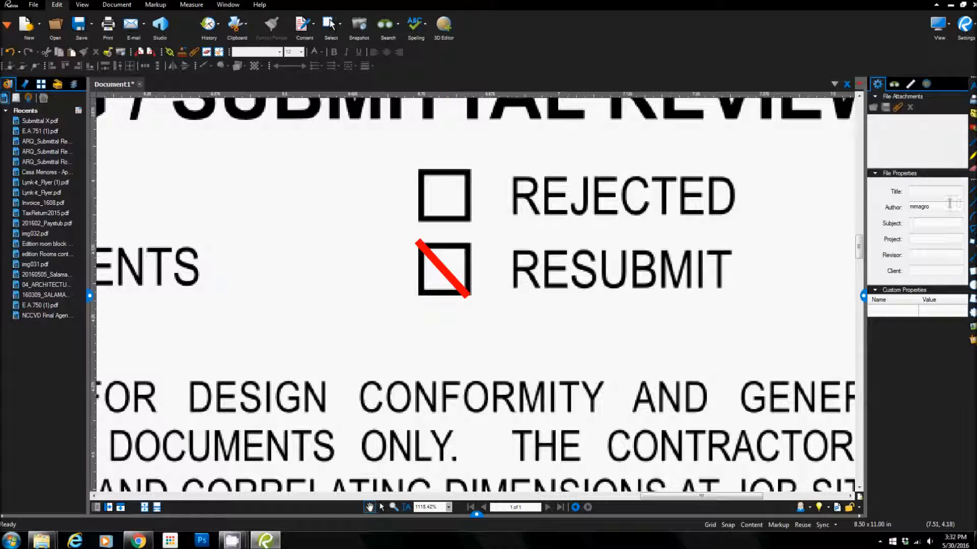
click(425, 253)
drag(417, 241, 421, 246)
drag(477, 299, 480, 295)
Step: Draw a second red line along the opposite diagonal of the RESUBMIT checkbox to form an X
click(970, 192)
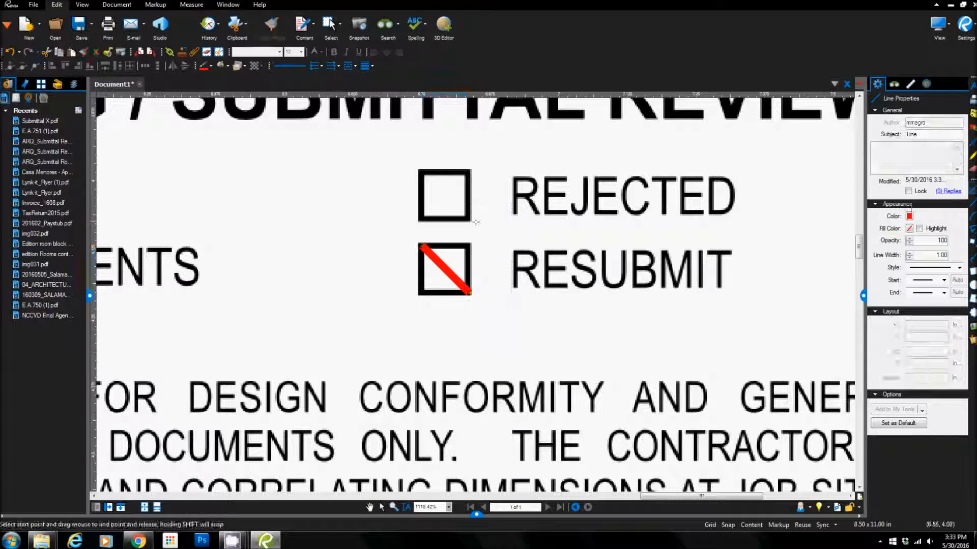
drag(460, 252, 422, 293)
click(545, 259)
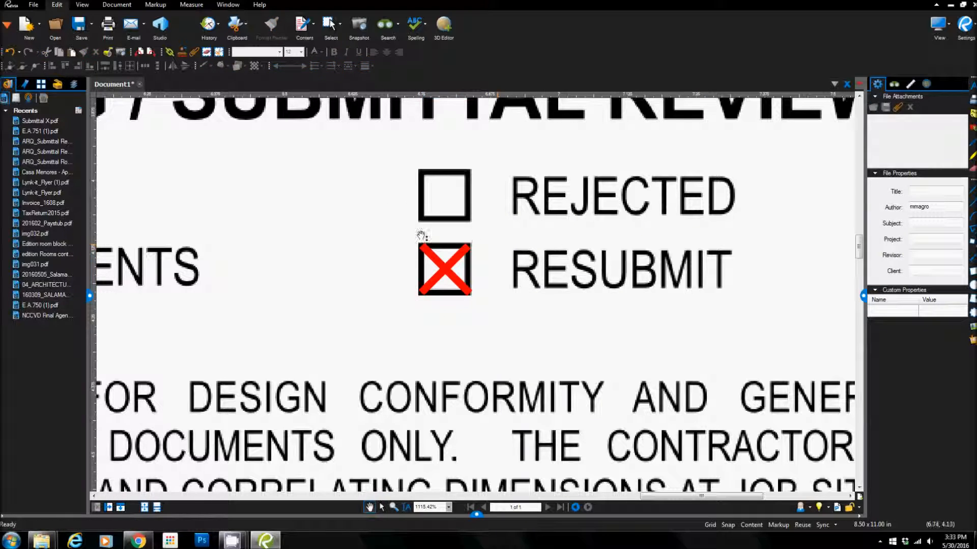
Step: Select both red lines forming the X in the RESUBMIT checkbox and copy them
drag(366, 212, 527, 350)
scroll(354, 220, down, 2)
drag(342, 204, 491, 308)
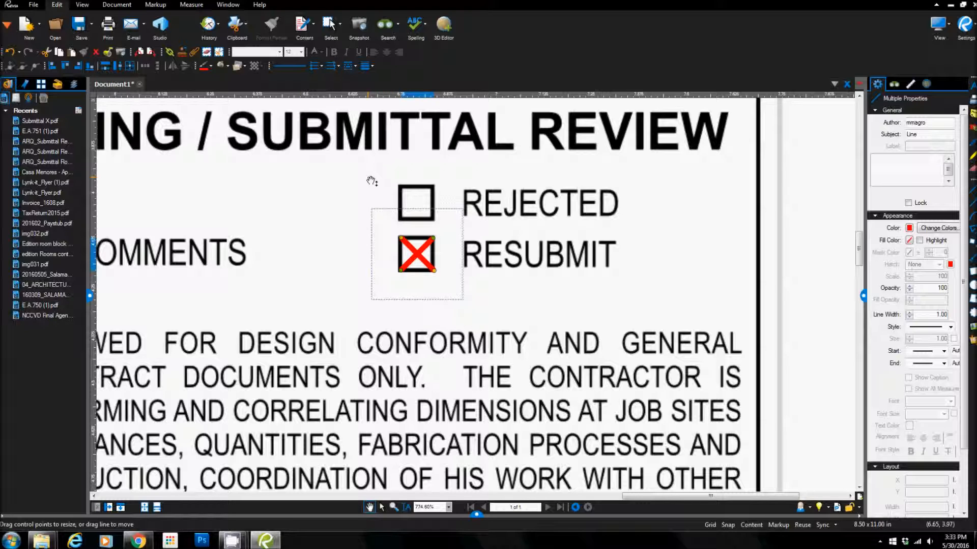
click(236, 24)
click(259, 59)
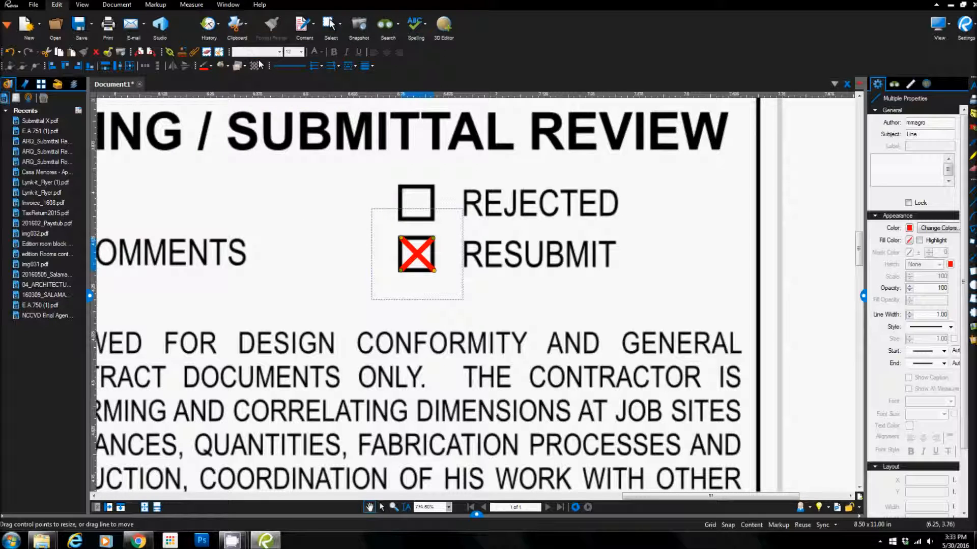
click(307, 214)
Step: Create a new stamp from the Blank template with the subject Submittal X, keeping the default size and colors
scroll(300, 204, down, 3)
scroll(300, 194, up, 3)
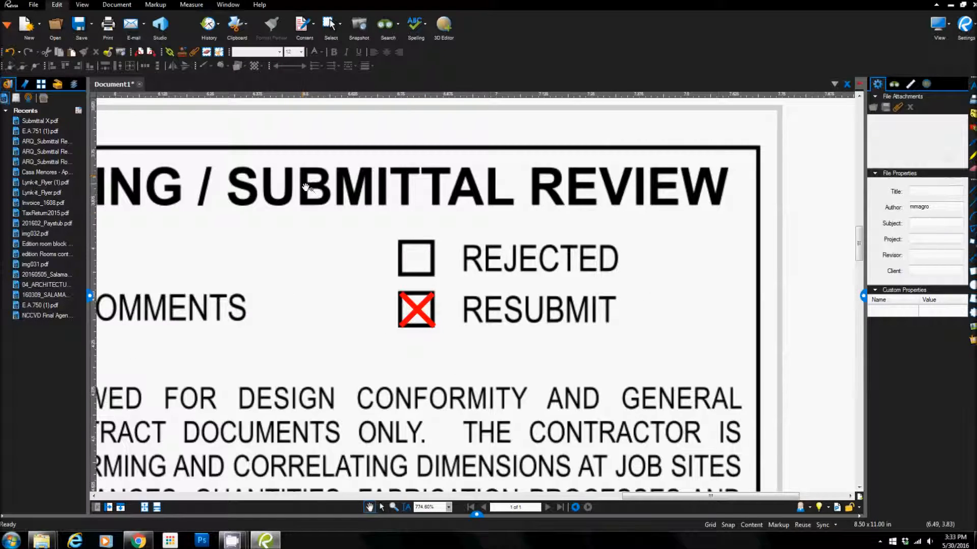
scroll(304, 184, down, 4)
drag(307, 200, 521, 176)
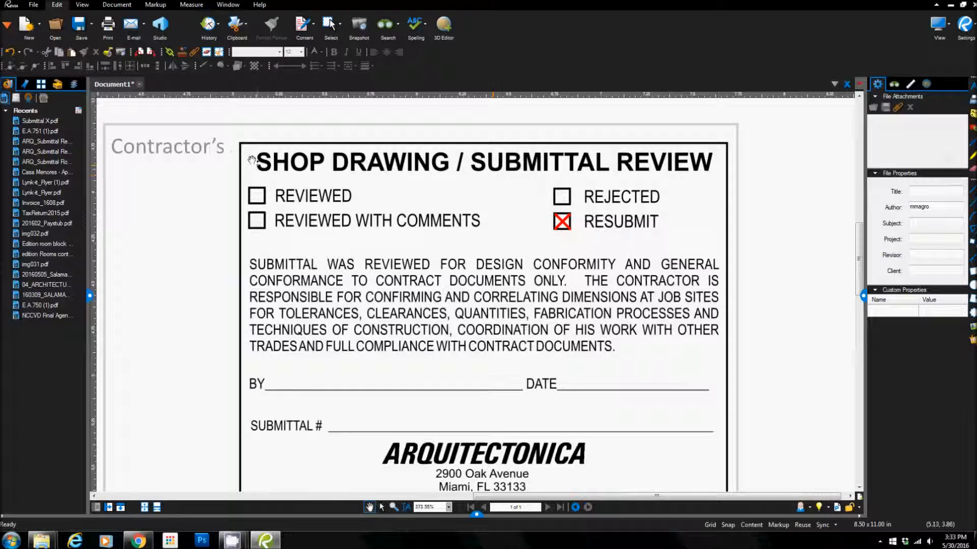
click(183, 52)
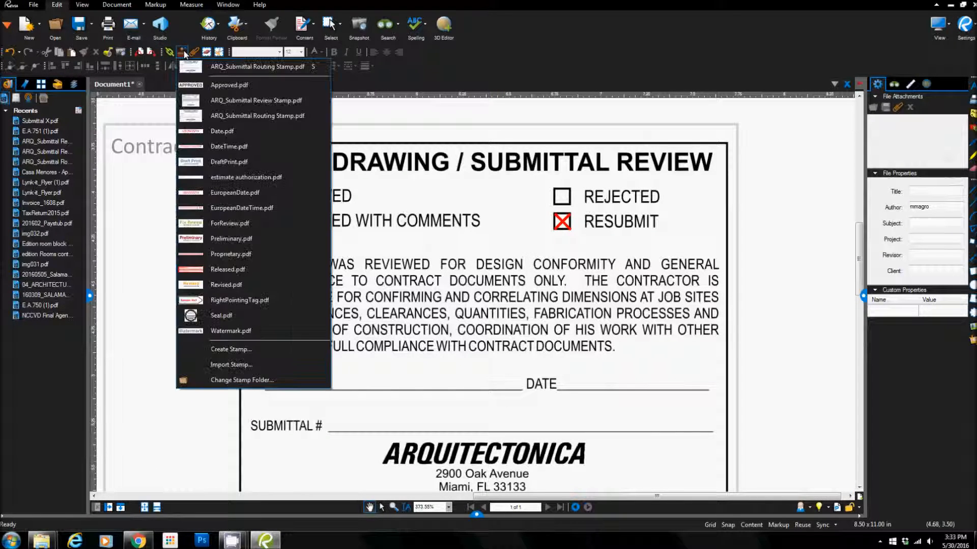
click(231, 349)
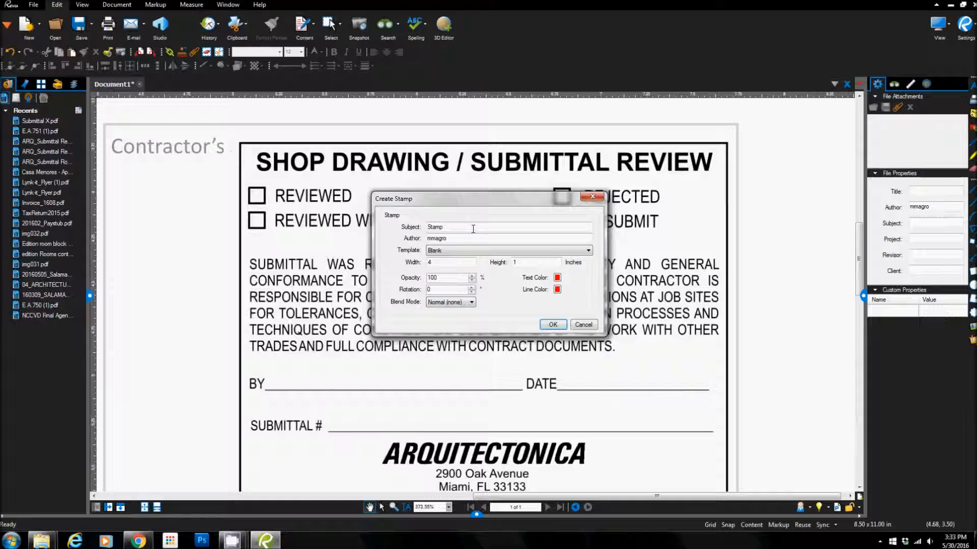
drag(473, 229, 416, 229)
text(Submi)
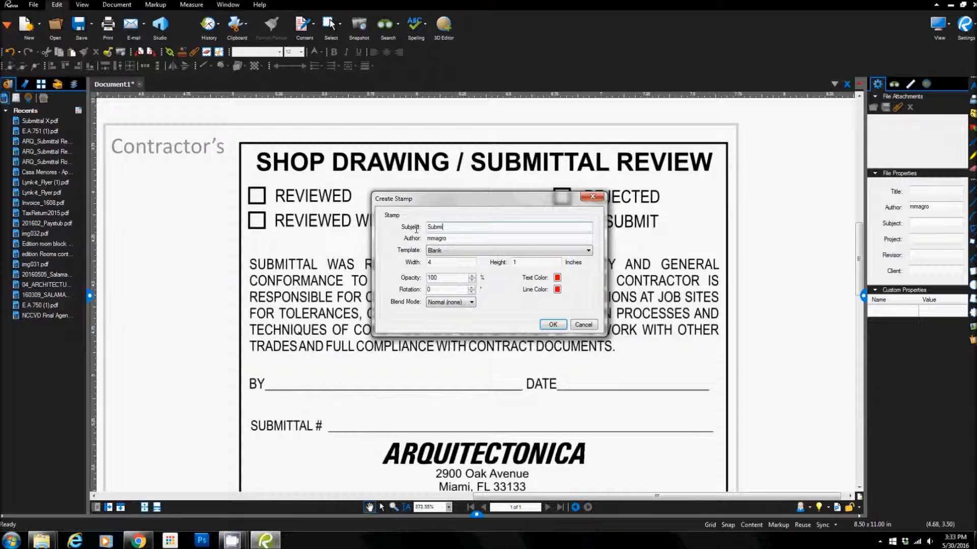
text(ttal X)
double_click(429, 263)
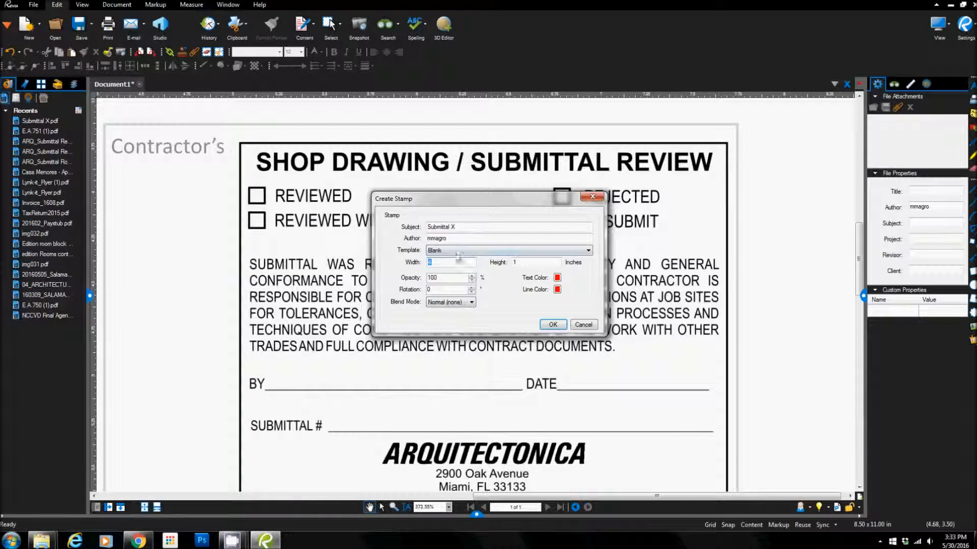
click(551, 325)
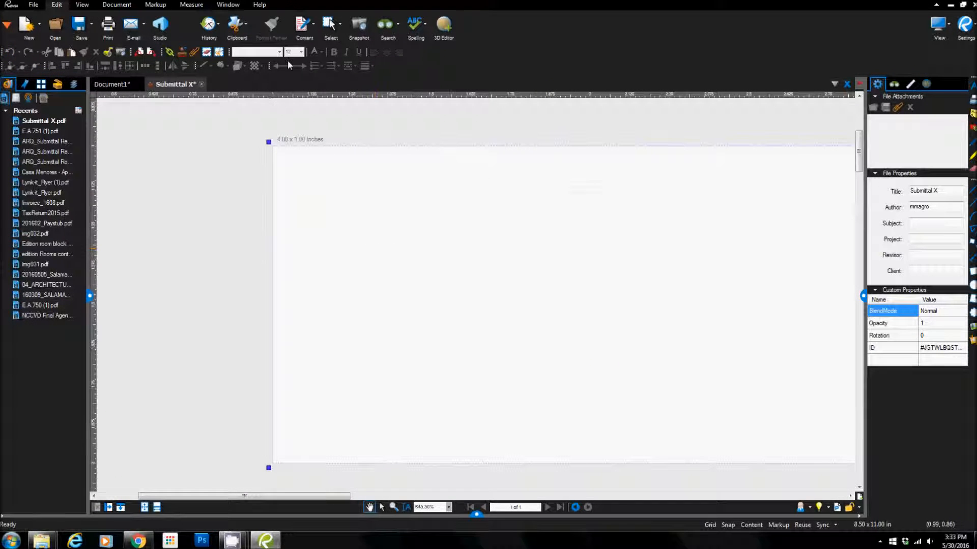
Step: Paste the copied red X into the Submittal X stamp and move it into the stamp area's upper-left corner
click(237, 25)
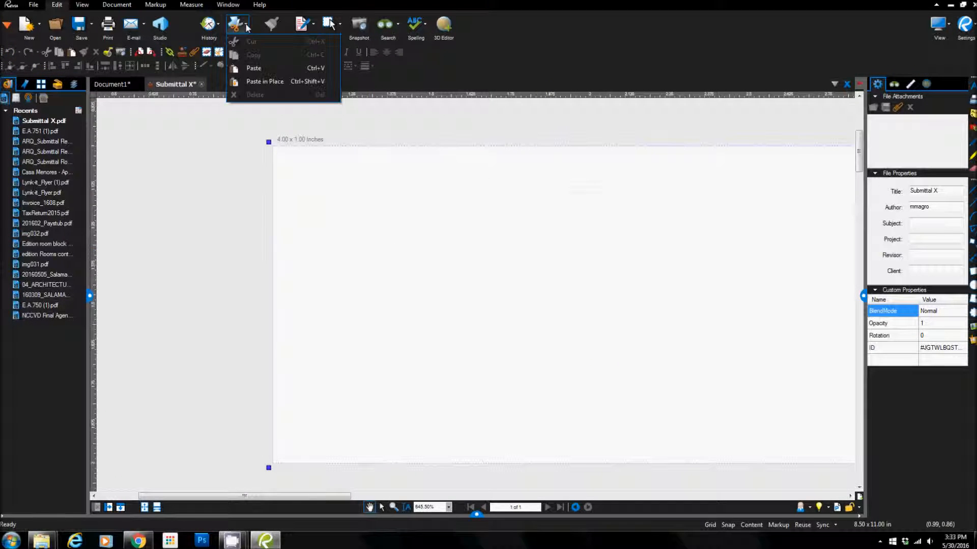
click(254, 67)
click(423, 237)
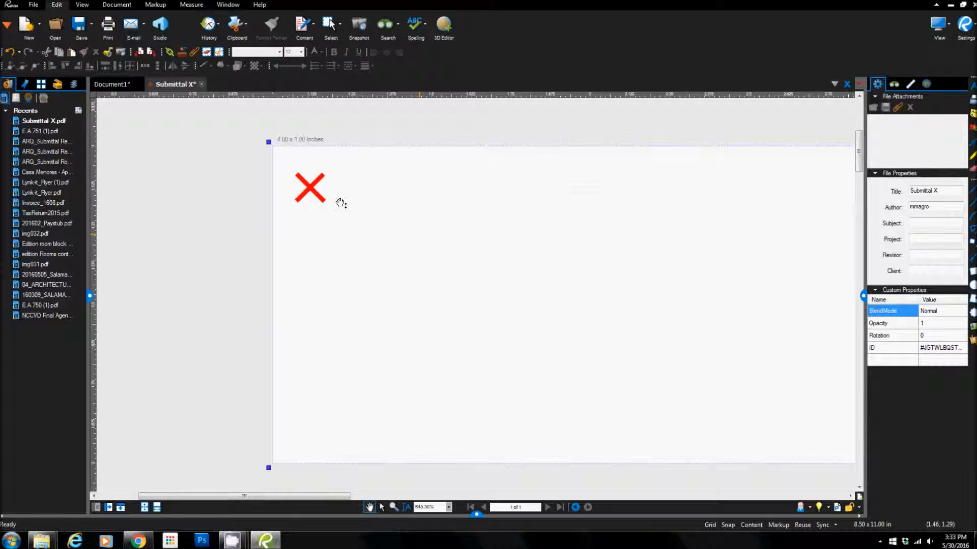
click(309, 190)
drag(228, 157, 386, 268)
drag(189, 119, 450, 285)
drag(312, 191, 292, 168)
click(218, 188)
Step: Shrink the stamp boundary tightly around the red X, to about 0.13 x 0.13 inches
scroll(218, 198, down, 6)
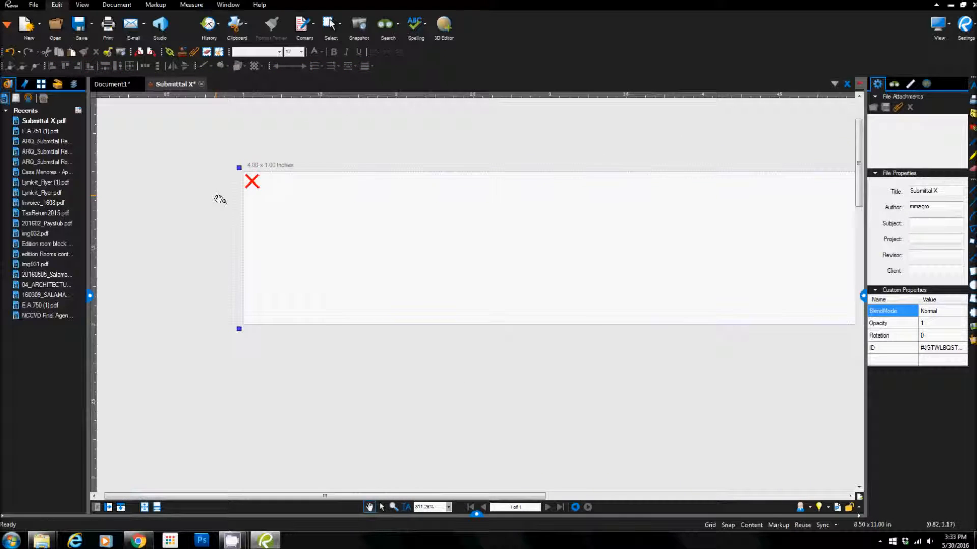
drag(665, 289, 254, 197)
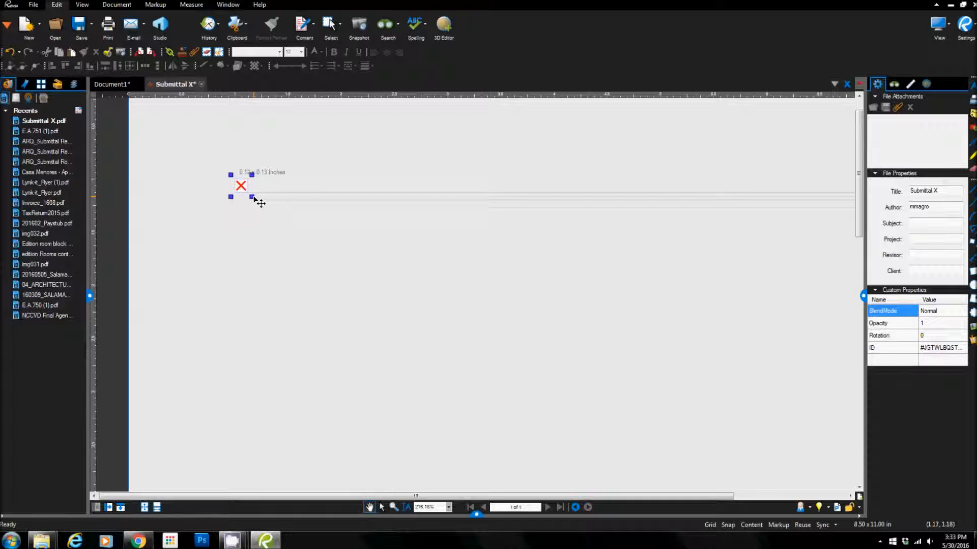
Step: Tighten the stamp boundary around the red X to about 0.11 x 0.12 inches and save the Submittal X stamp
scroll(190, 186, up, 8)
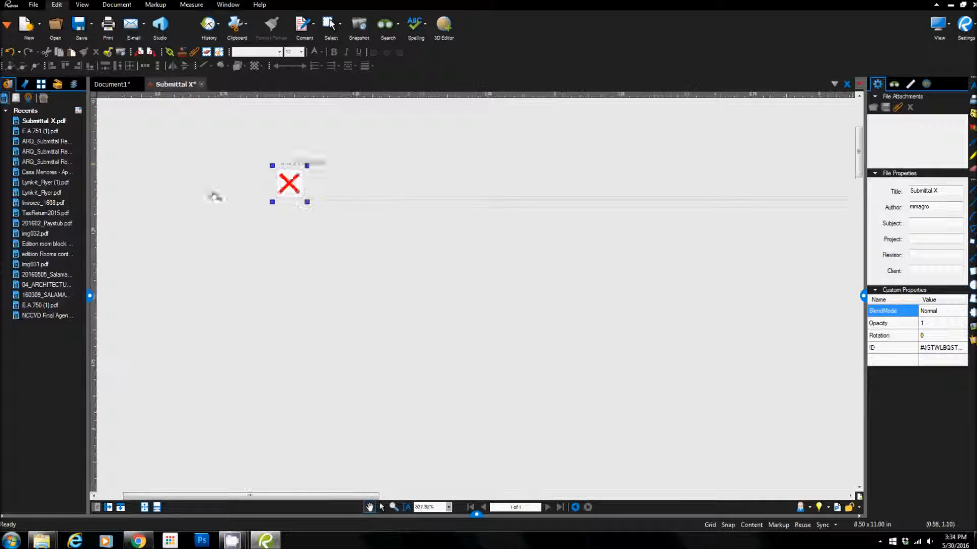
scroll(281, 182, up, 2)
drag(388, 248, 386, 244)
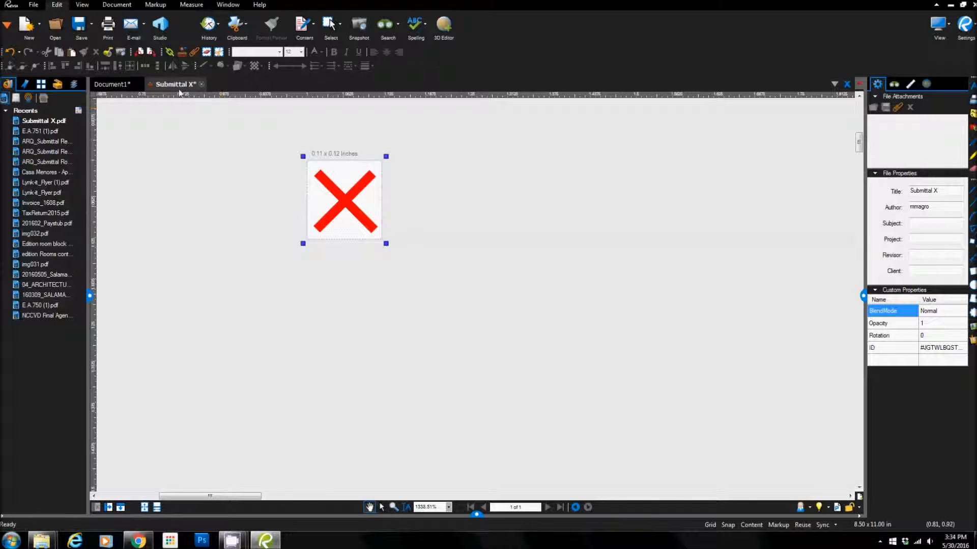
click(81, 26)
click(188, 51)
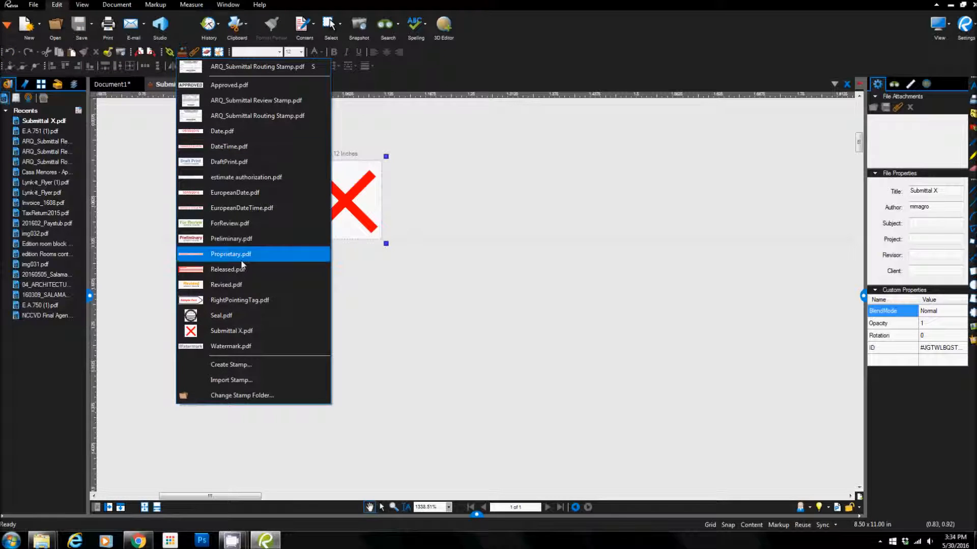
Step: Delete both red lines of the original X from the RESUBMIT checkbox in Document1
click(113, 84)
click(569, 227)
key(Delete)
click(569, 227)
key(Delete)
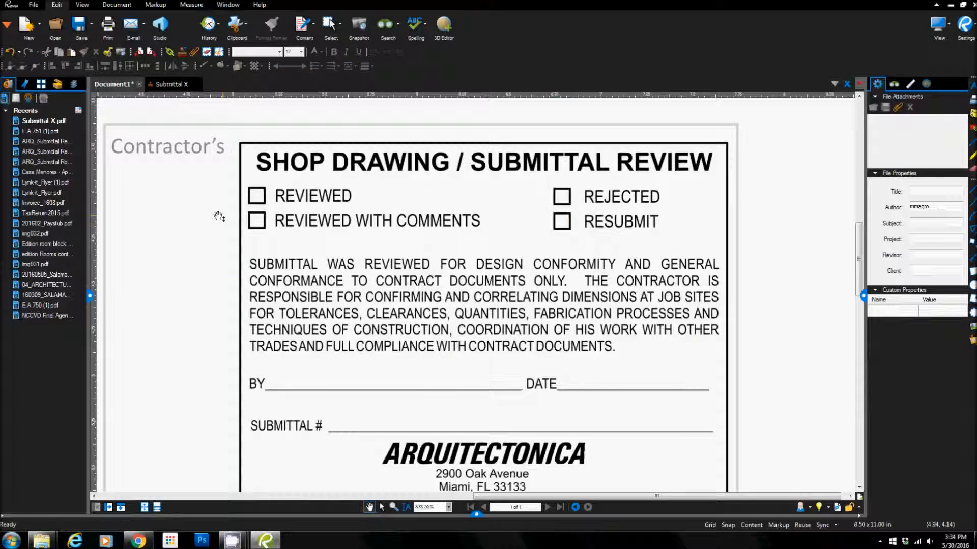
Step: Place the Submittal X stamp on the REVIEWED WITH COMMENTS checkbox of the review stamp
click(186, 52)
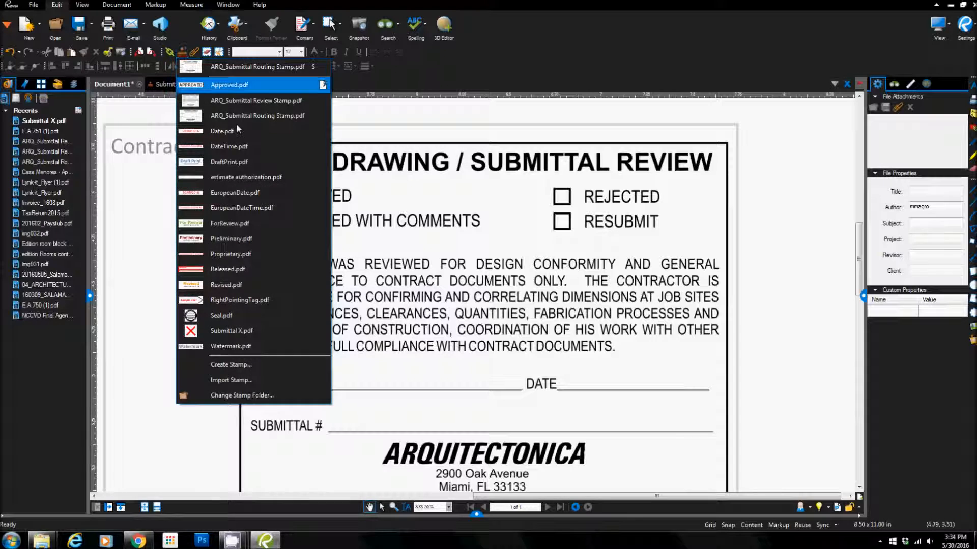
click(231, 331)
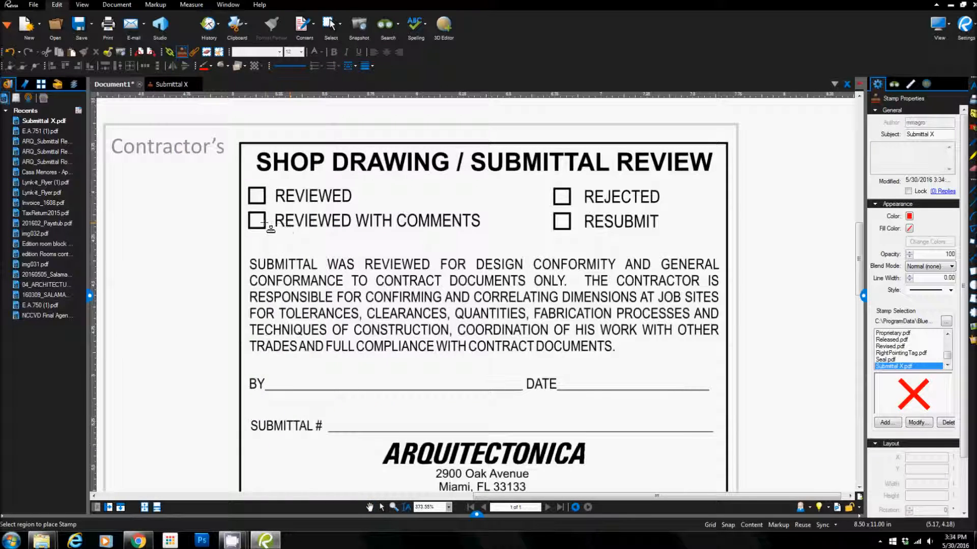
click(257, 220)
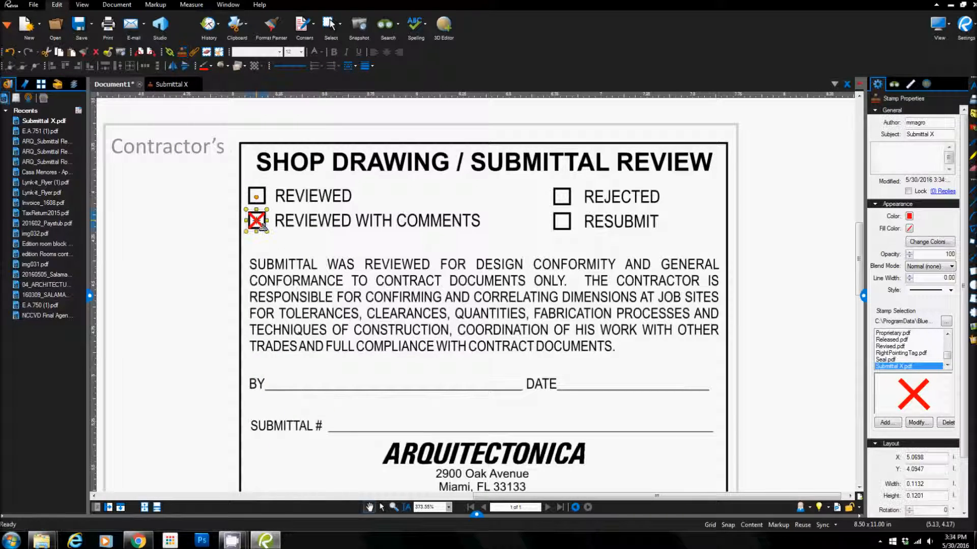
click(157, 245)
Step: Try the Submittal X stamp on the REJECTED checkbox and delete that copy again
click(184, 52)
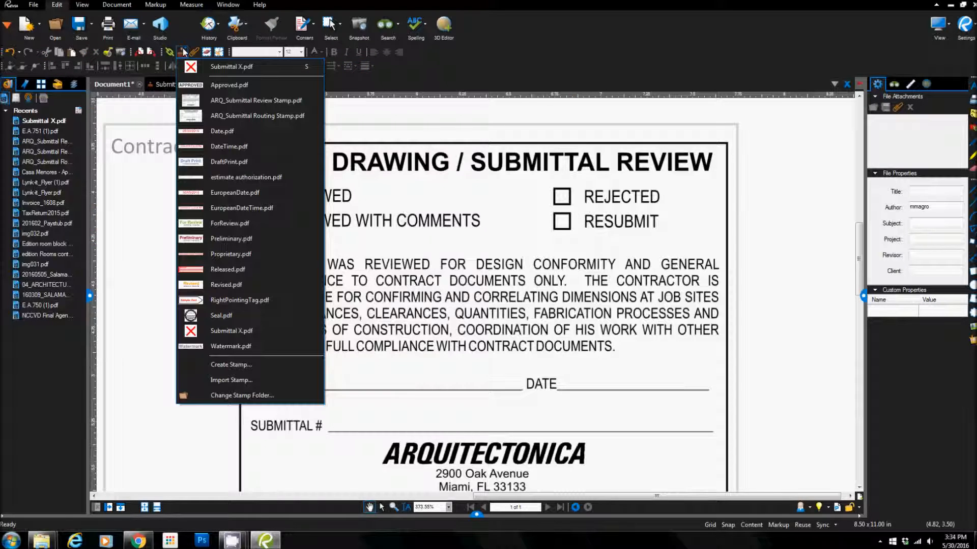
click(228, 331)
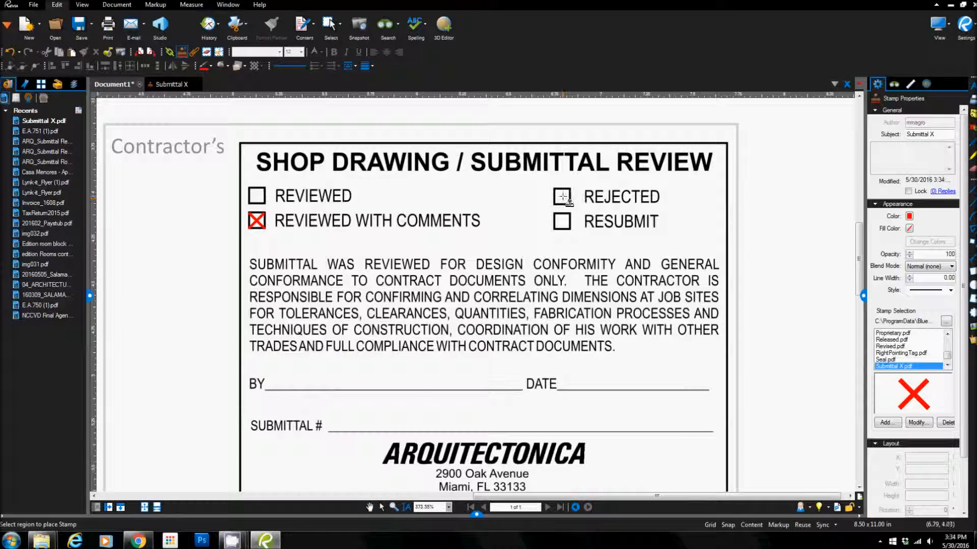
click(562, 197)
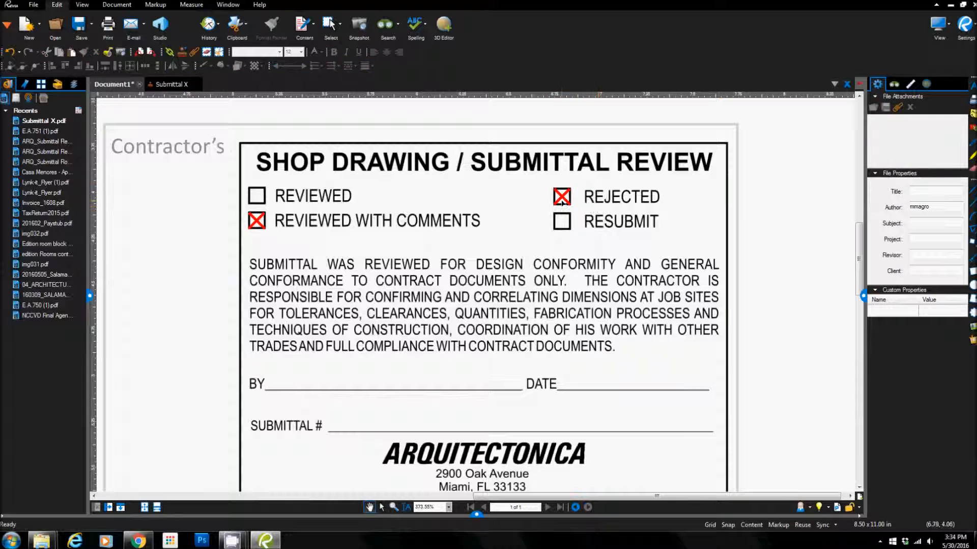
key(Delete)
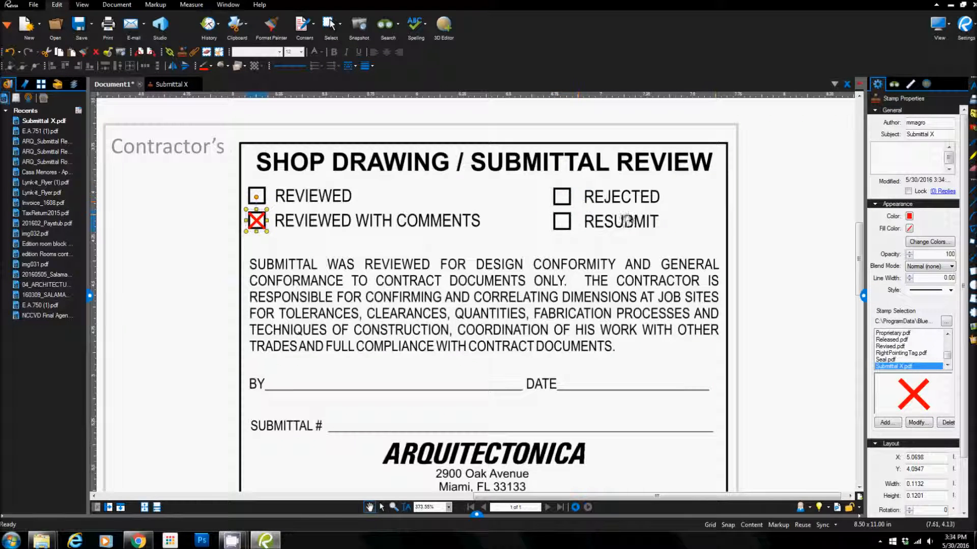
click(759, 216)
Step: Examine the stamps in the Contractor's and Architect's boxes of the submittal form
scroll(761, 217, down, 2)
drag(761, 217, 761, 161)
drag(759, 345, 749, 361)
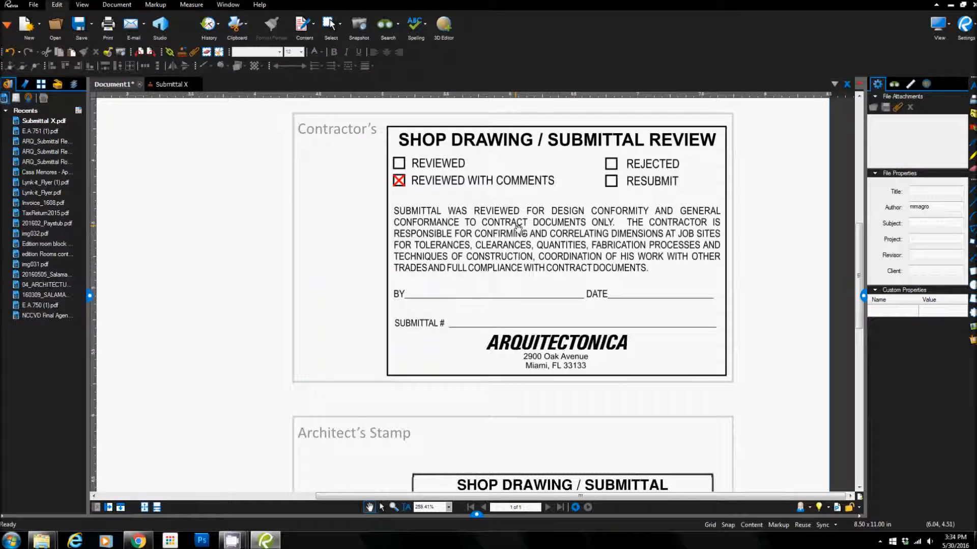
scroll(519, 229, down, 3)
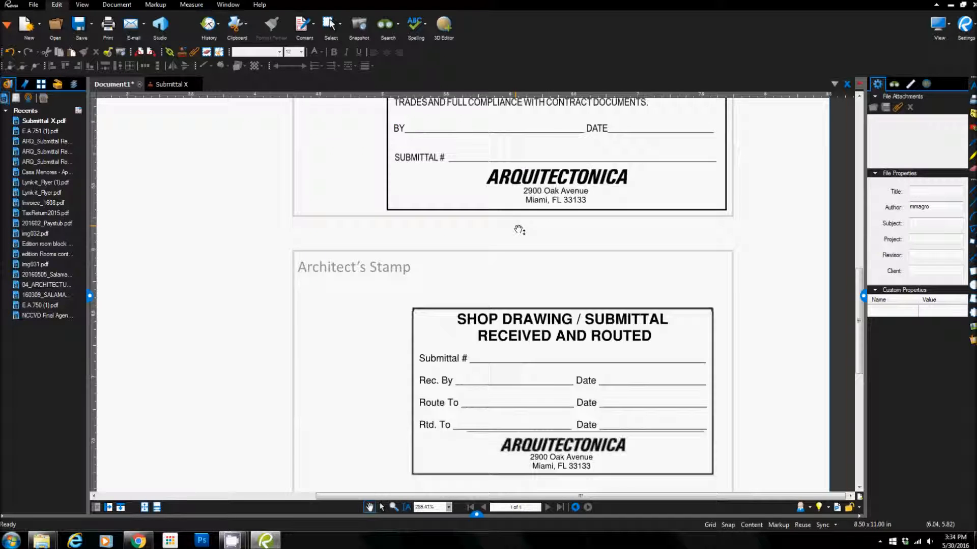
scroll(563, 178, up, 1)
scroll(569, 183, down, 3)
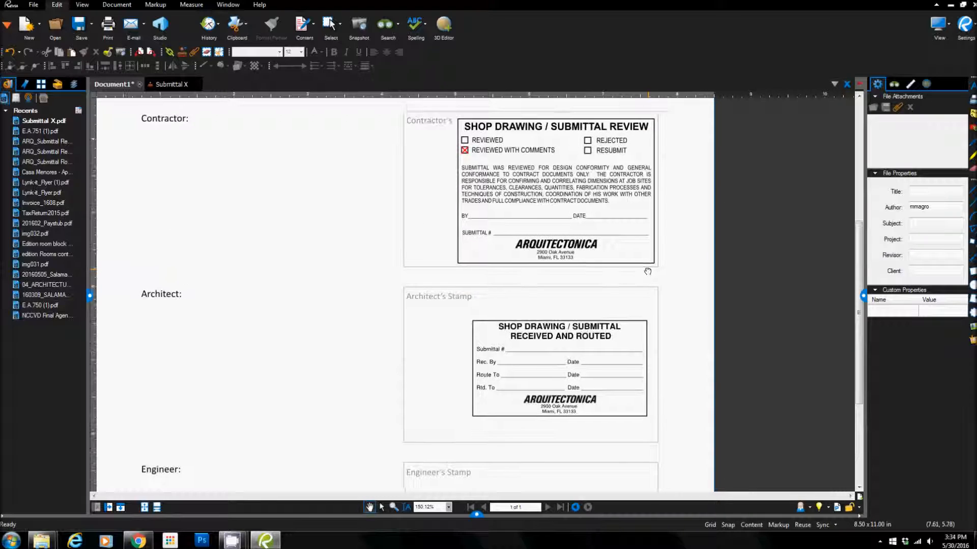